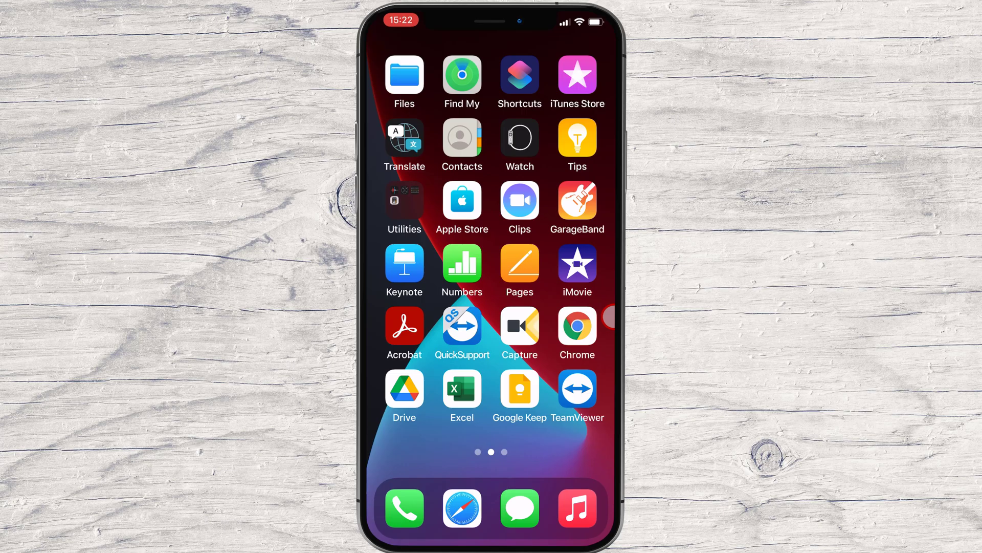
Launch TeamViewer and connect to the partner PC for File Transfer using its password.
{"action": "left_click", "coordinate": [580, 381]}
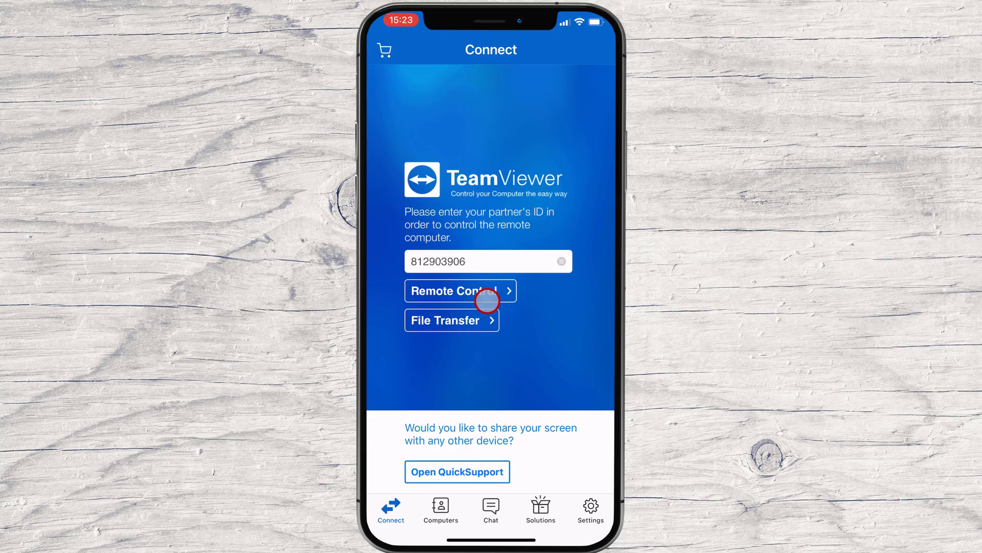
{"action": "left_click", "coordinate": [474, 321]}
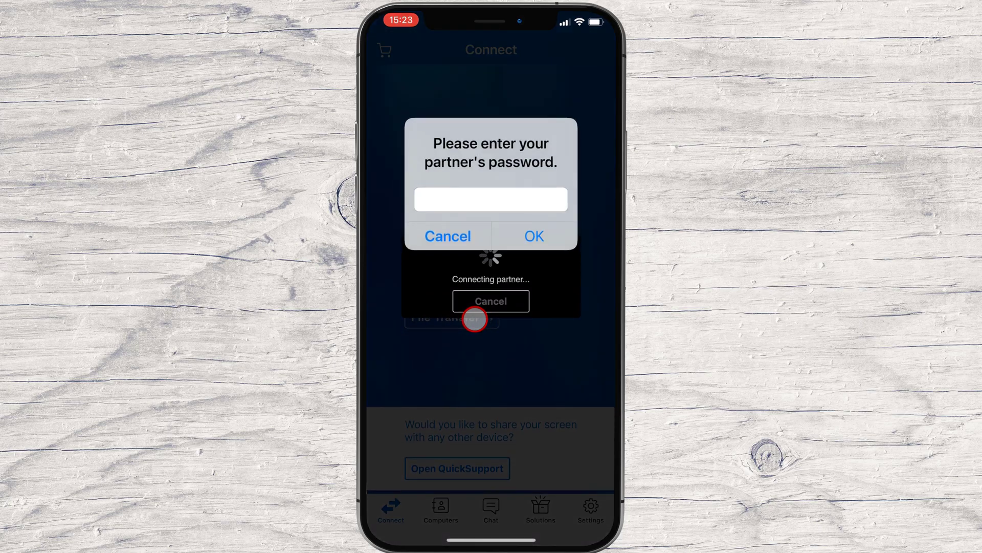
{"action": "left_click", "coordinate": [534, 238]}
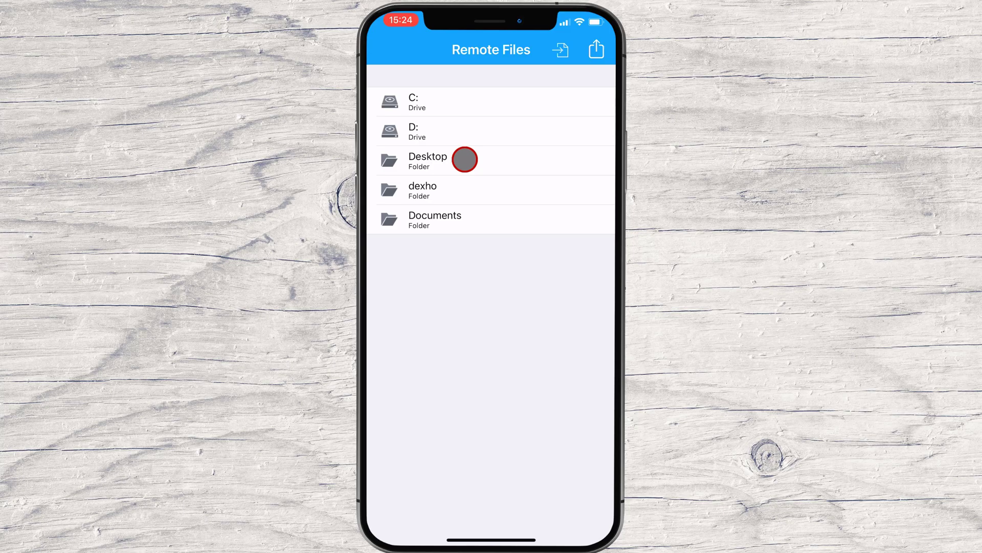
Receive Info.txt, not desktop.ini, from the PC's Desktop into the phone's My Files.
{"action": "left_click", "coordinate": [465, 159]}
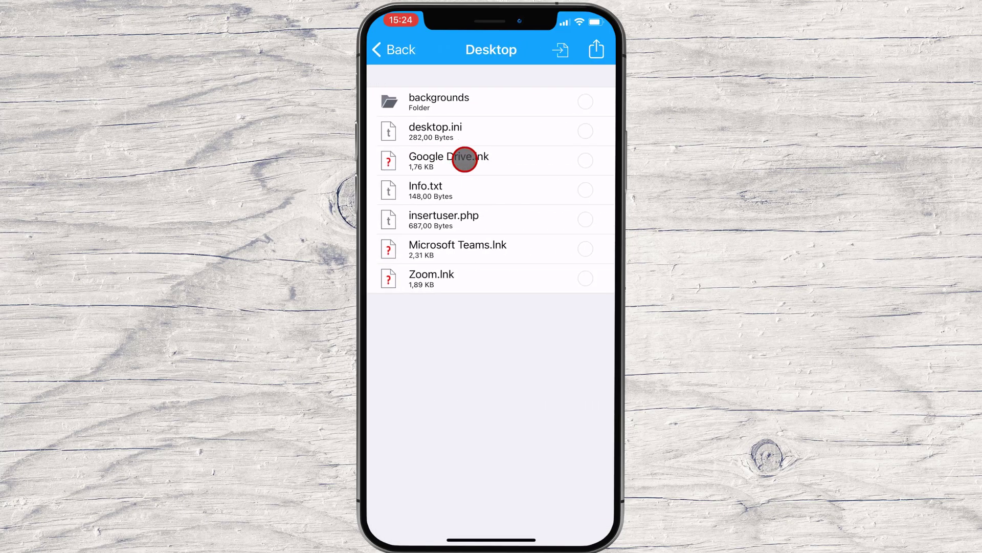
{"action": "left_click", "coordinate": [585, 130]}
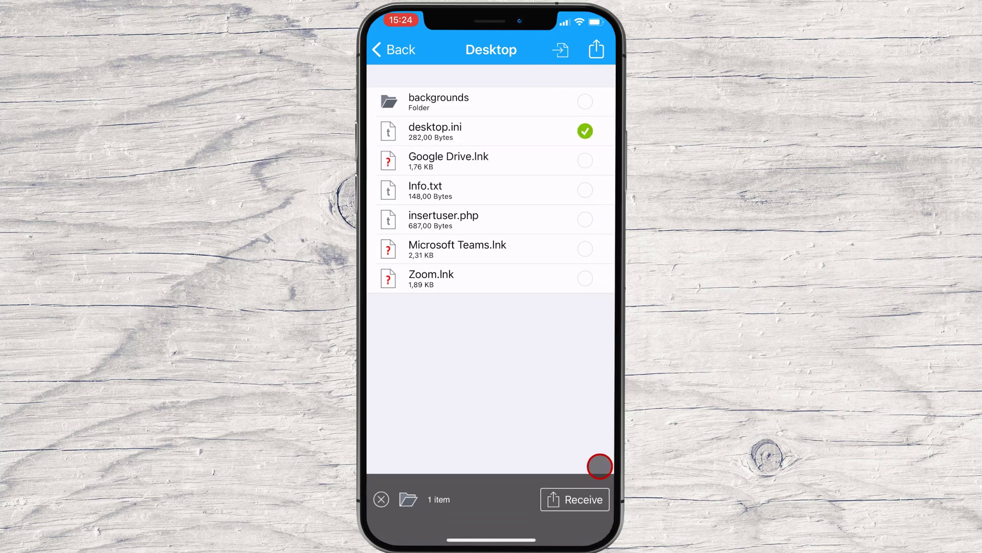
{"action": "left_click", "coordinate": [584, 125]}
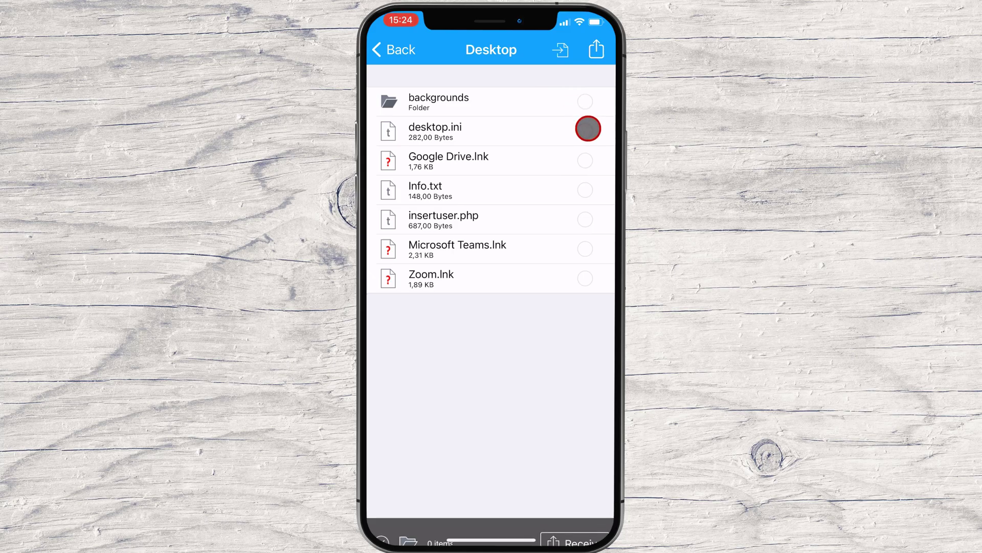
{"action": "left_click", "coordinate": [586, 190]}
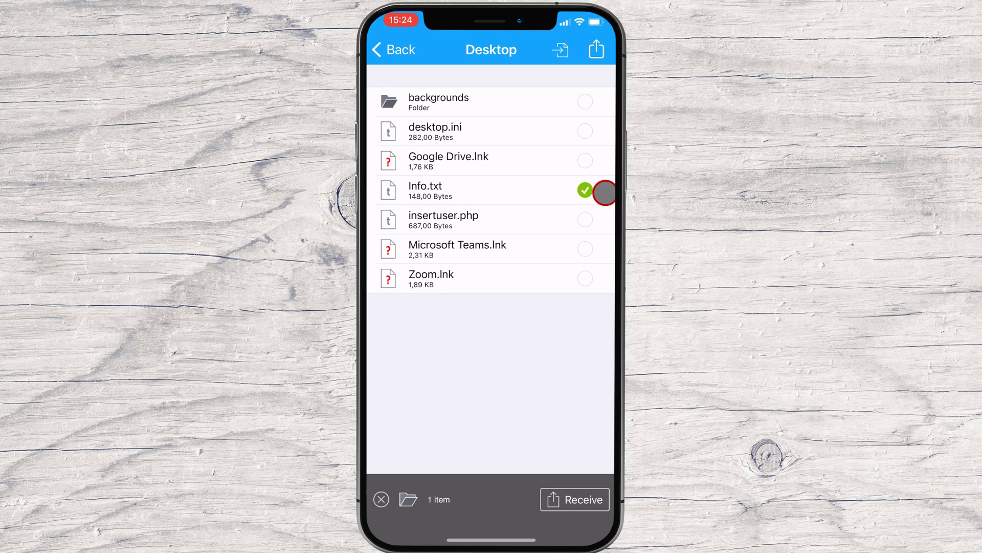
{"action": "left_click", "coordinate": [581, 507]}
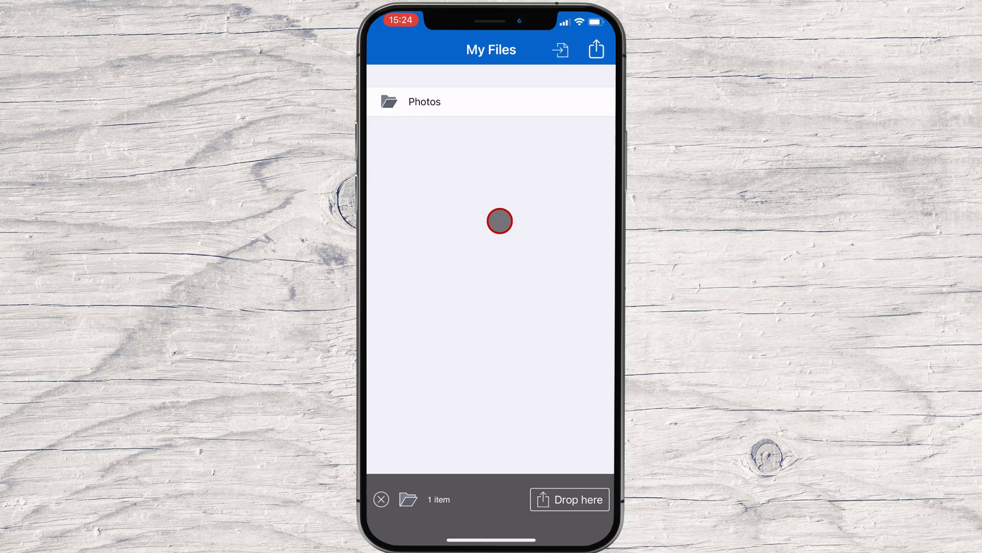
{"action": "left_click", "coordinate": [590, 507]}
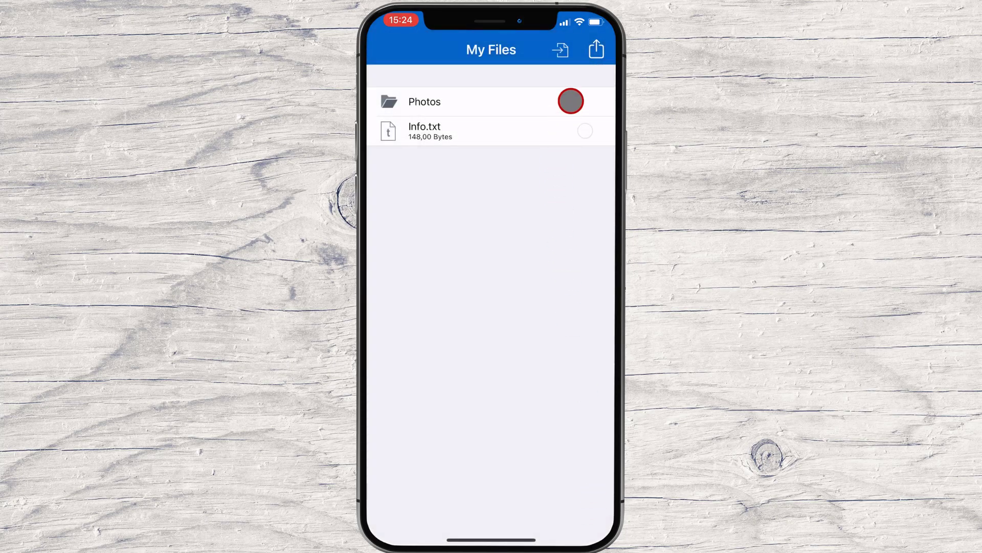
{"action": "left_click", "coordinate": [596, 49]}
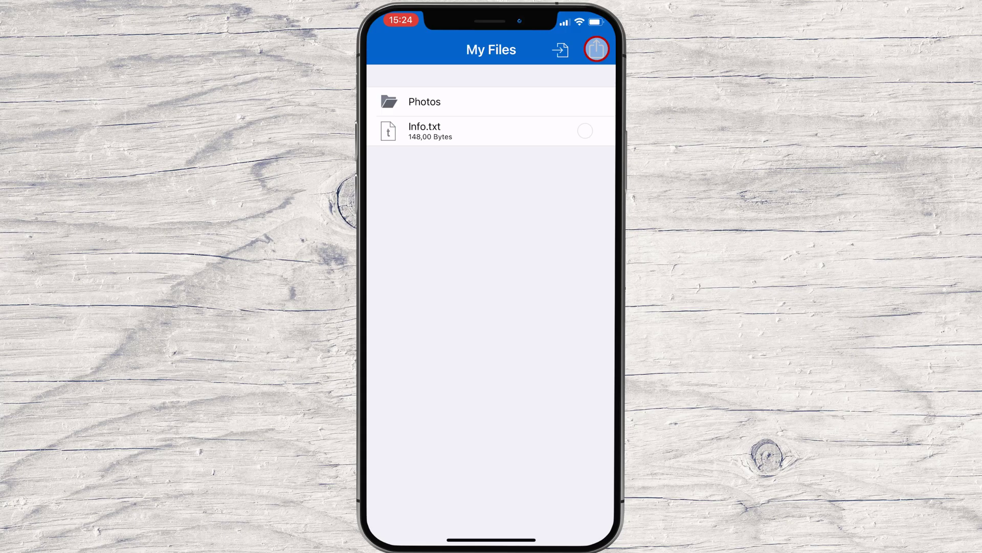
Allow photo access and send IMG_0008, IMG_0016 and IMG_0058.MOV from Videos into Folder 1.
{"action": "left_click", "coordinate": [546, 96]}
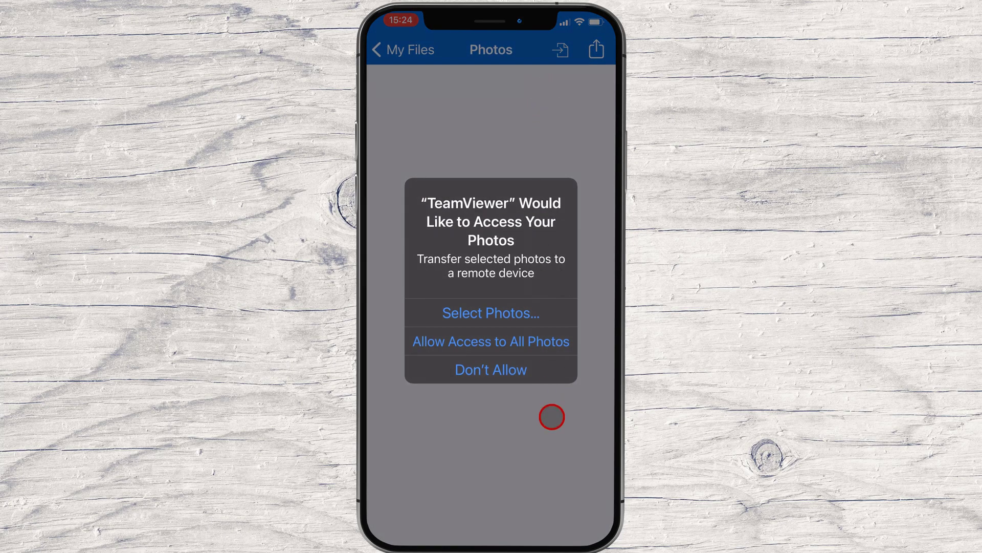
{"action": "left_click", "coordinate": [545, 343]}
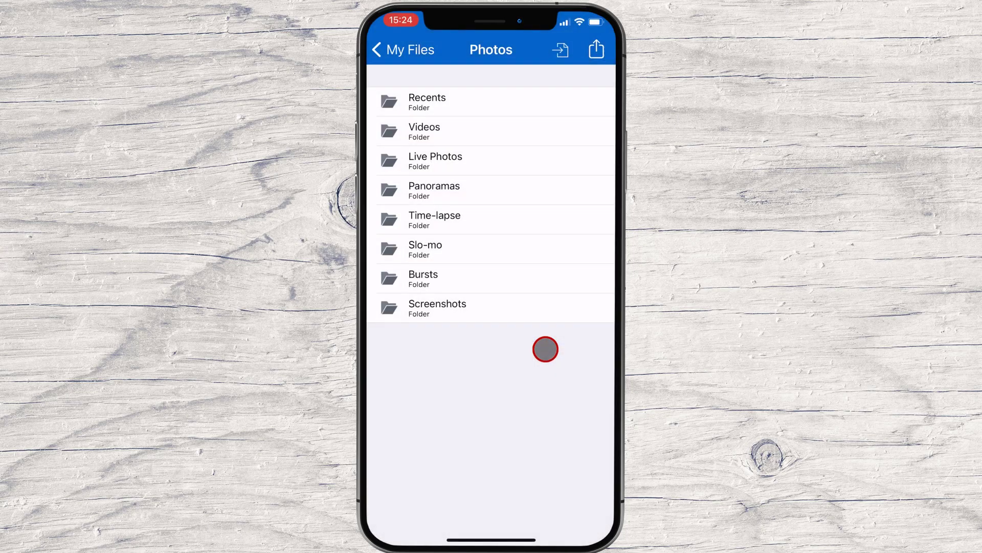
{"action": "left_click", "coordinate": [549, 128]}
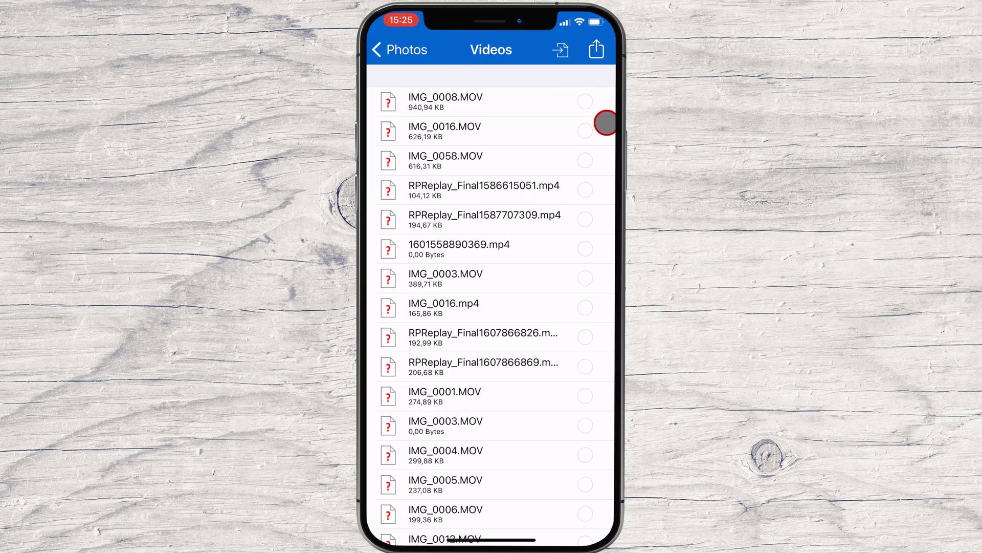
{"action": "left_click", "coordinate": [587, 99]}
{"action": "left_click", "coordinate": [589, 129]}
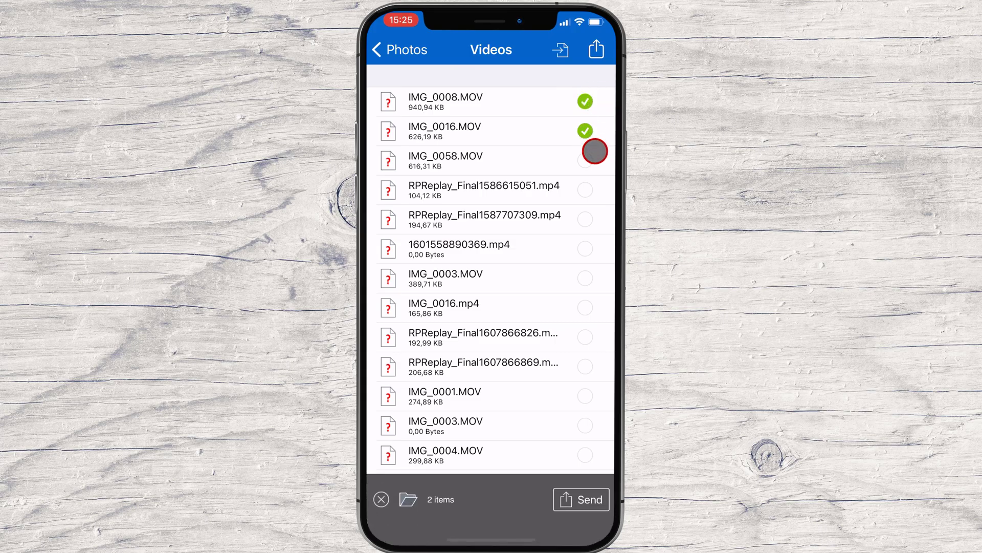
{"action": "left_click", "coordinate": [588, 160]}
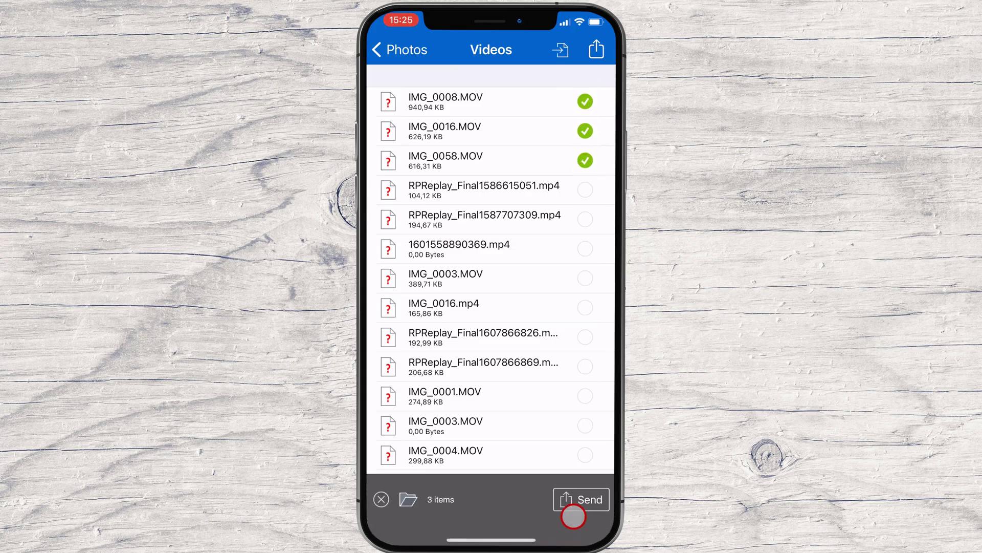
{"action": "left_click", "coordinate": [578, 500]}
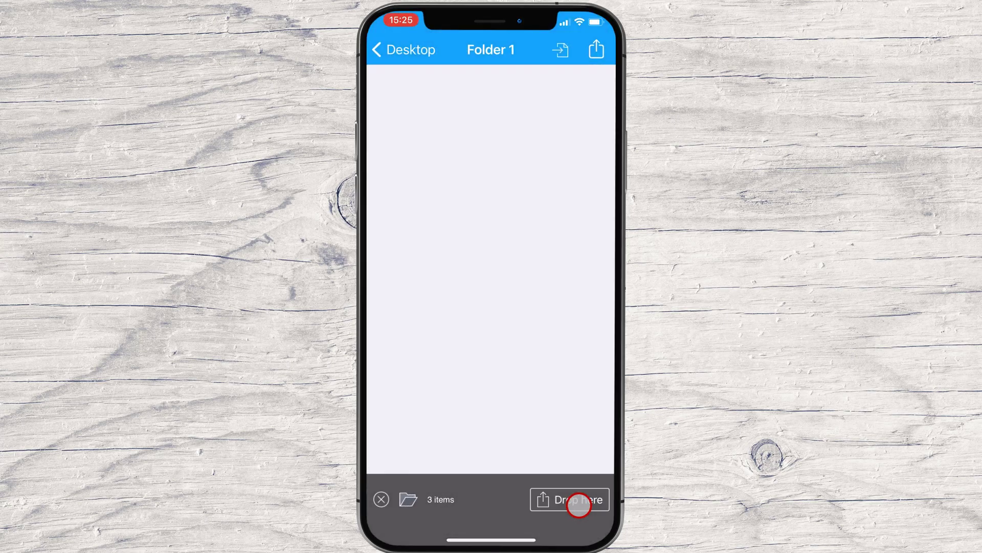
{"action": "left_click", "coordinate": [592, 503]}
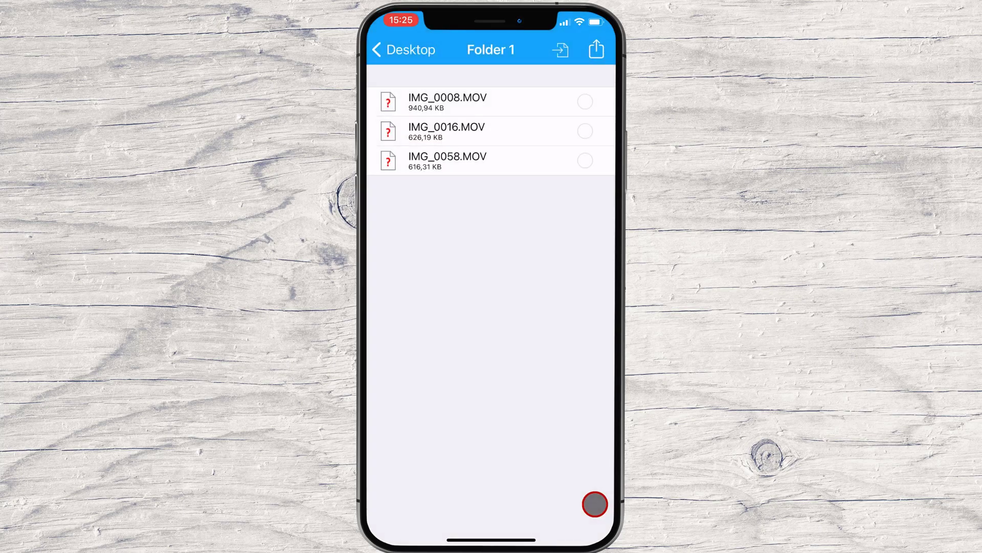
Return to the PC's top-level folders, disconnect, and dismiss the sponsored-session notice.
{"action": "left_click", "coordinate": [383, 44]}
{"action": "left_click", "coordinate": [388, 46]}
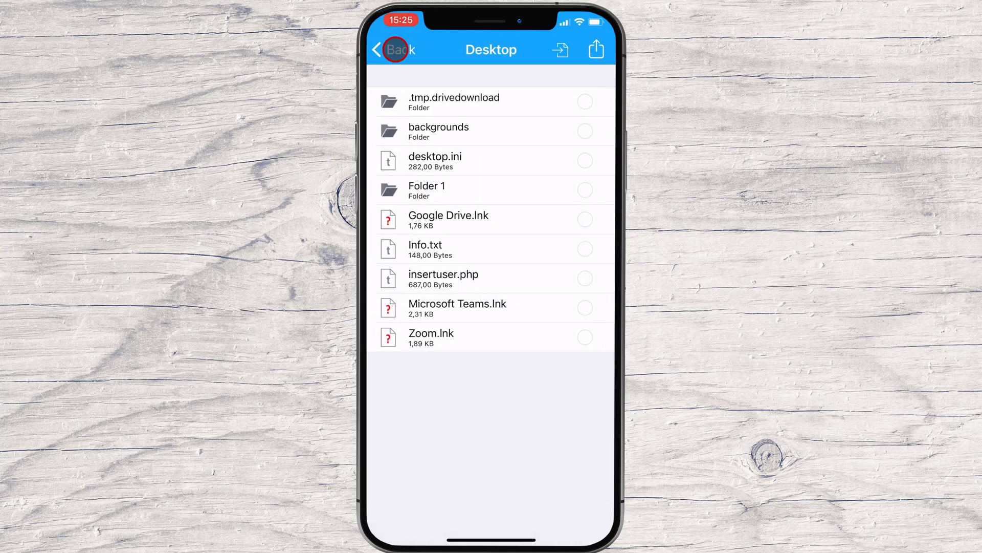
{"action": "left_click", "coordinate": [601, 52]}
{"action": "left_click", "coordinate": [536, 461]}
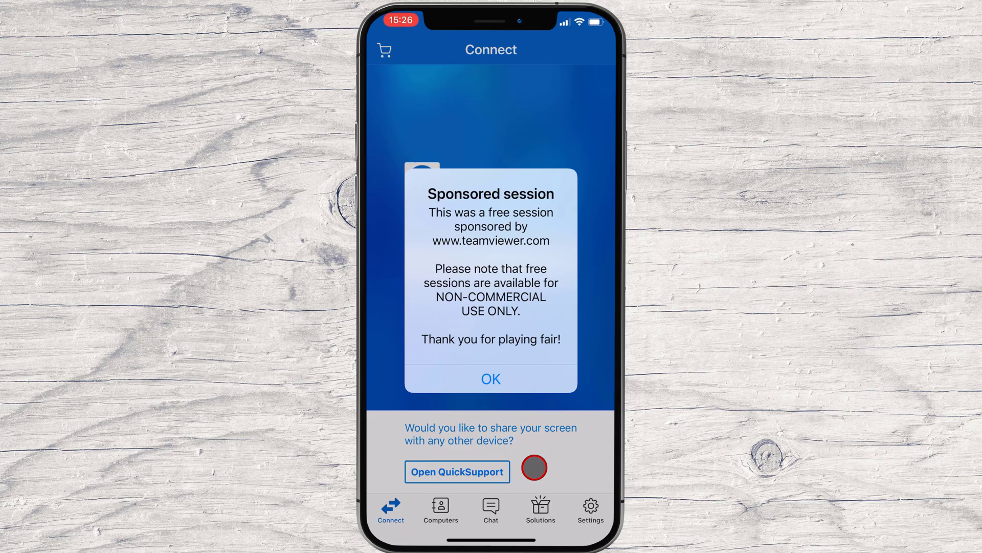
{"action": "left_click", "coordinate": [492, 378]}
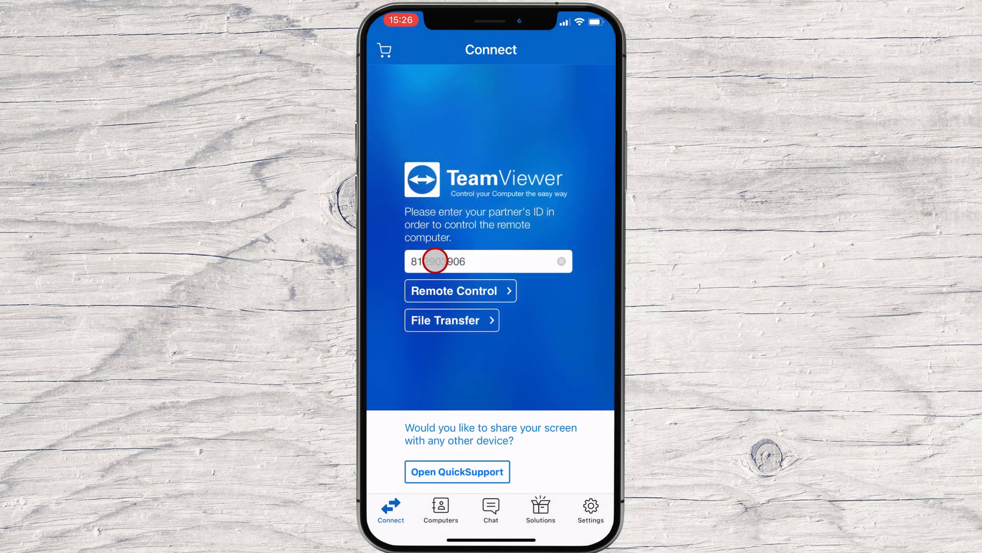